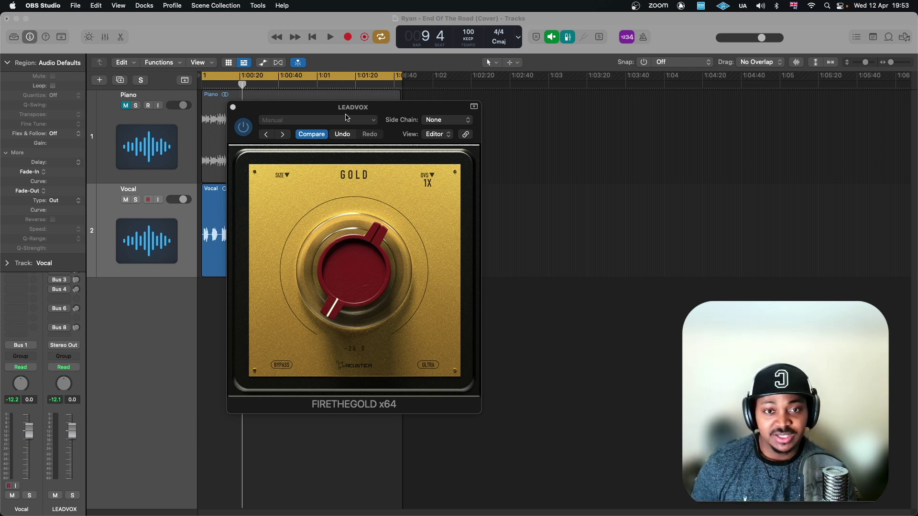
# Shift the FIRETHEGOLD window left and check the SIZE and OVS menus, keeping both at 1X.
pyautogui.moveTo(334, 113)
pyautogui.mouseDown()
pyautogui.moveTo(368, 115)
pyautogui.moveTo(340, 111)
pyautogui.mouseUp()
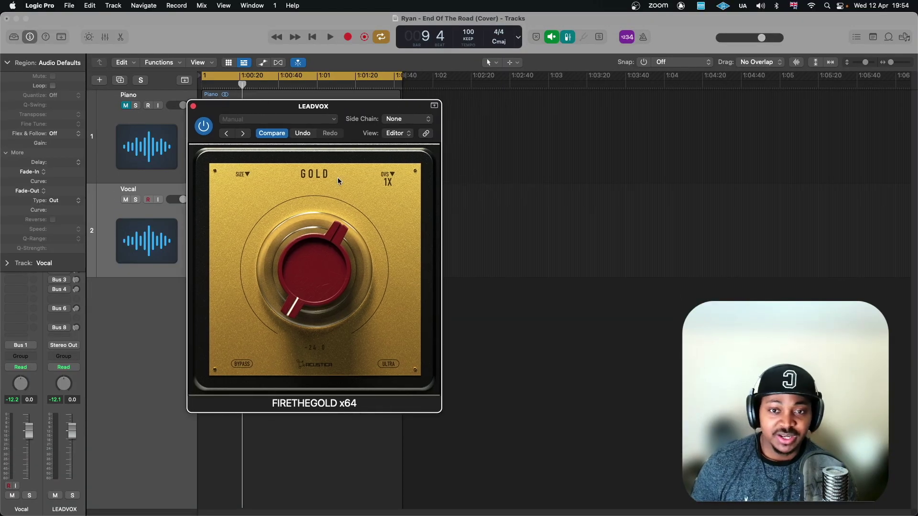
pyautogui.click(247, 173)
pyautogui.click(217, 186)
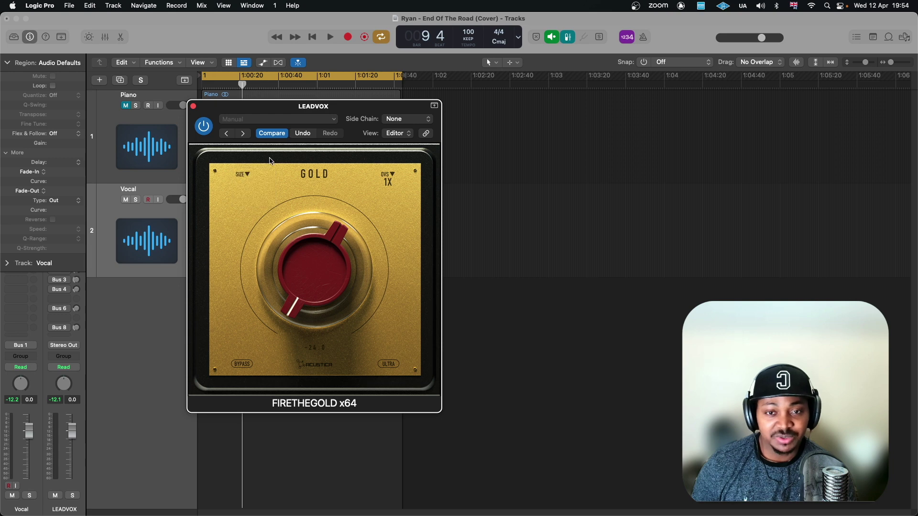
pyautogui.moveTo(308, 109); pyautogui.dragTo(273, 103)
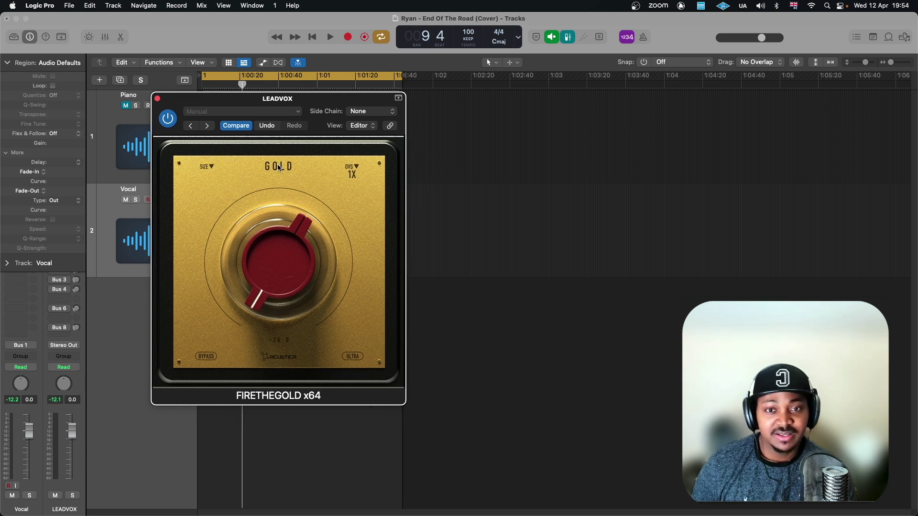
pyautogui.click(353, 167)
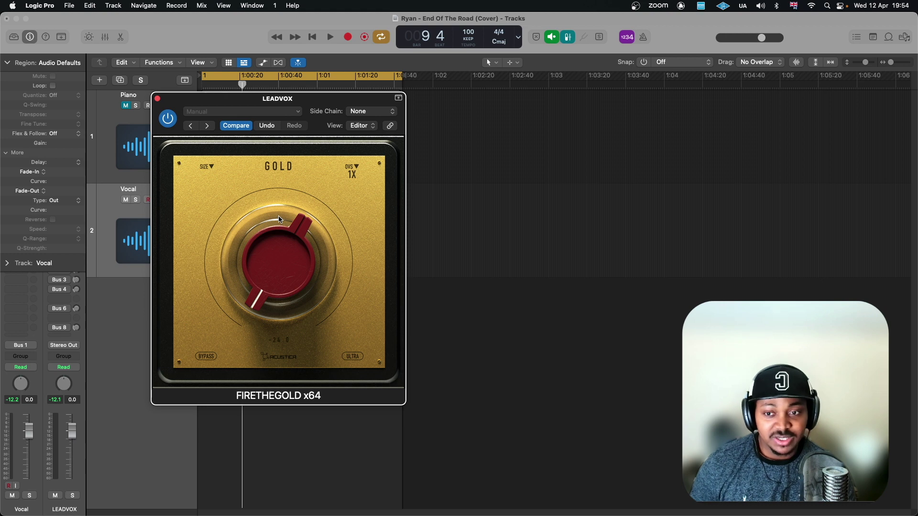
# Select the Vocal region, start playback, and raise the GOLD drive to about -7.9.
pyautogui.click(134, 213)
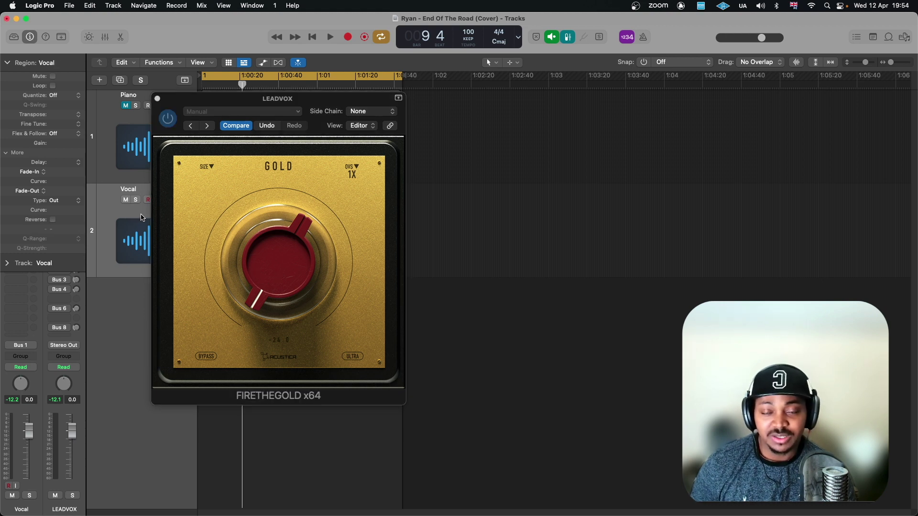
pyautogui.moveTo(216, 107); pyautogui.dragTo(376, 123)
pyautogui.press('space')
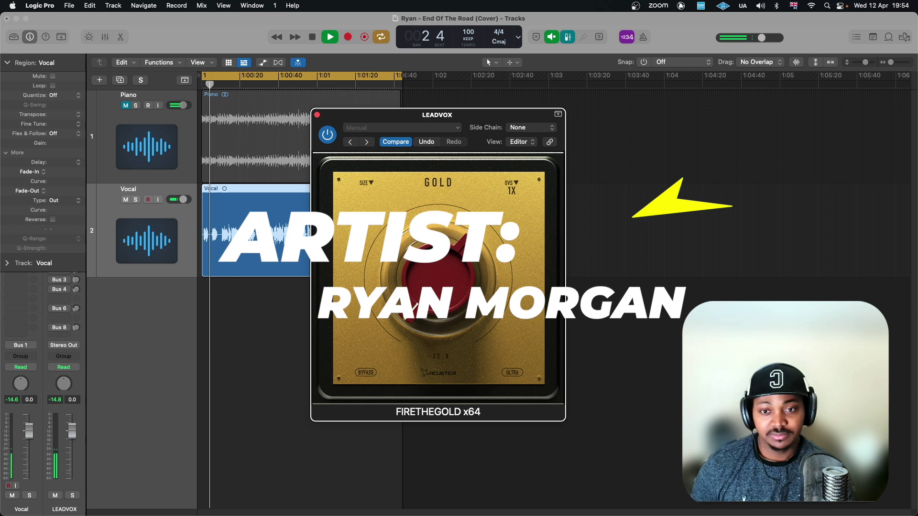
pyautogui.moveTo(418, 299); pyautogui.dragTo(427, 213)
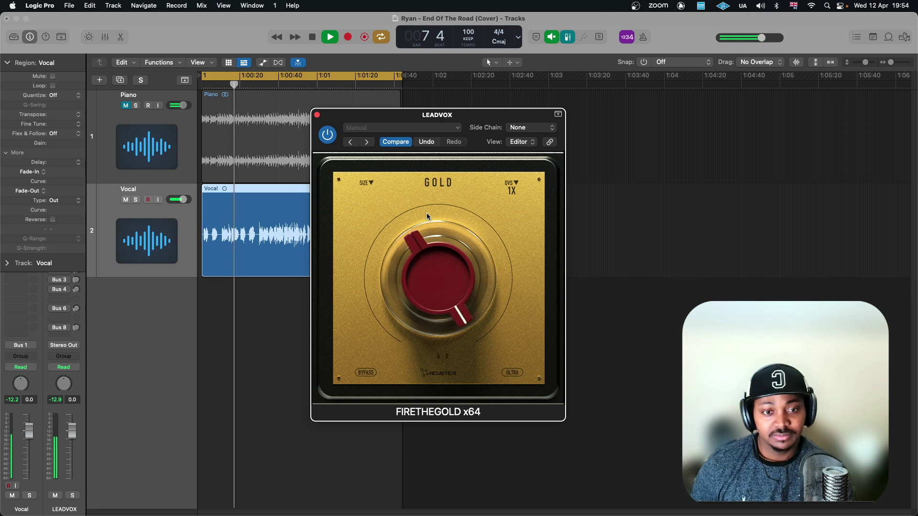
# A/B the preamp against the dry vocal and raise the drive to about 17.
pyautogui.click(329, 136)
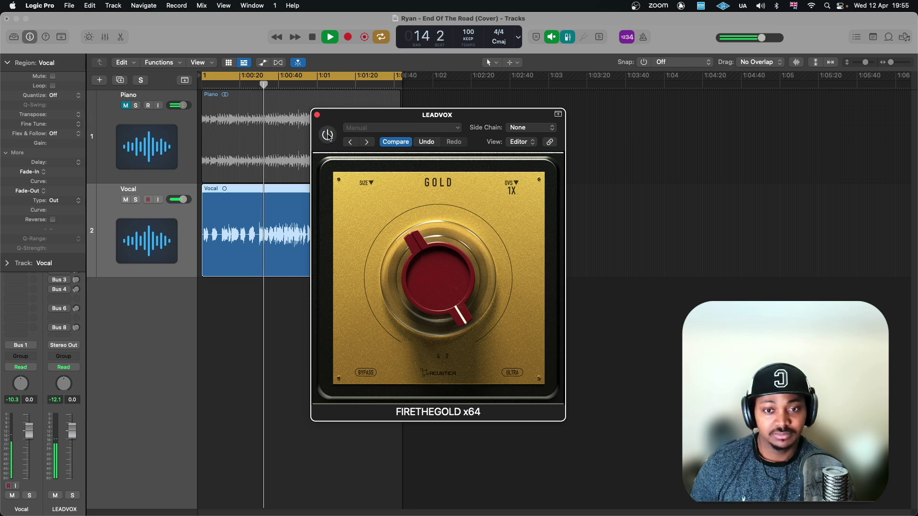
pyautogui.click(329, 135)
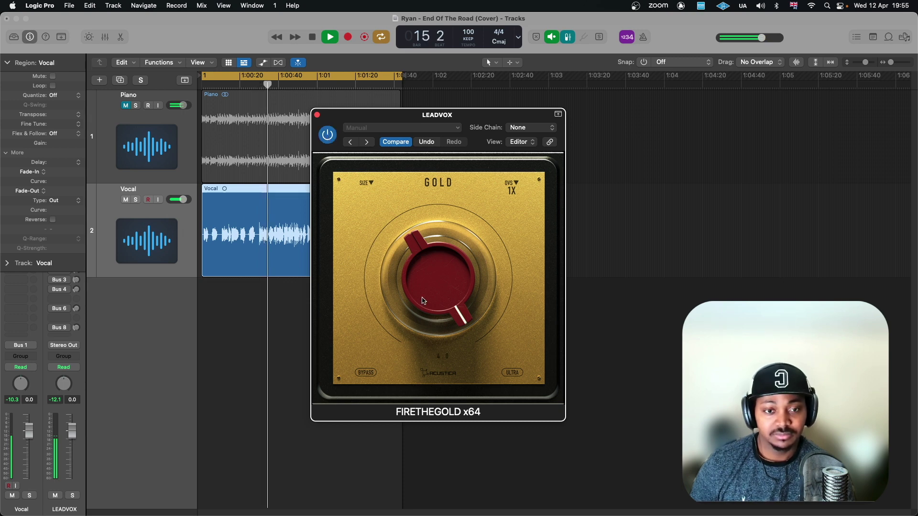
pyautogui.moveTo(419, 245); pyautogui.dragTo(419, 258)
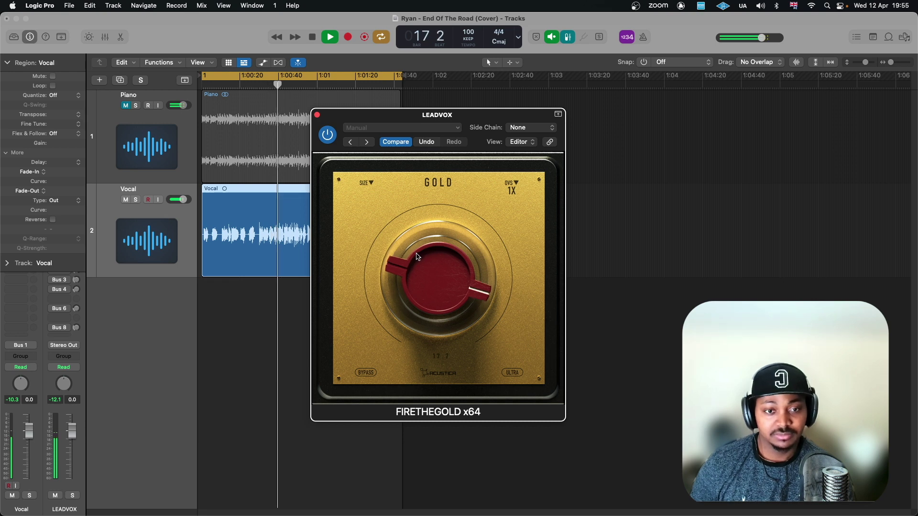
pyautogui.click(328, 137)
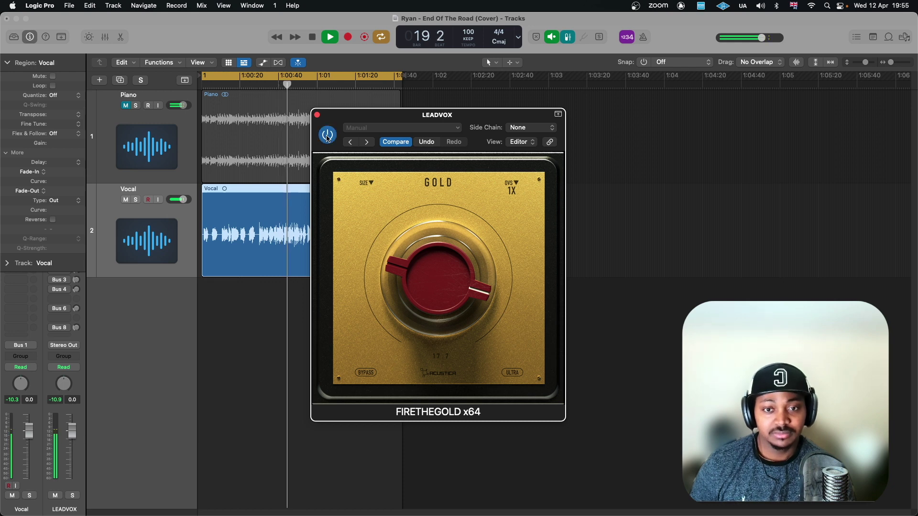
# Re-enable FIRETHEGOLD and set its oversampling to 4X.
pyautogui.click(327, 138)
pyautogui.click(512, 189)
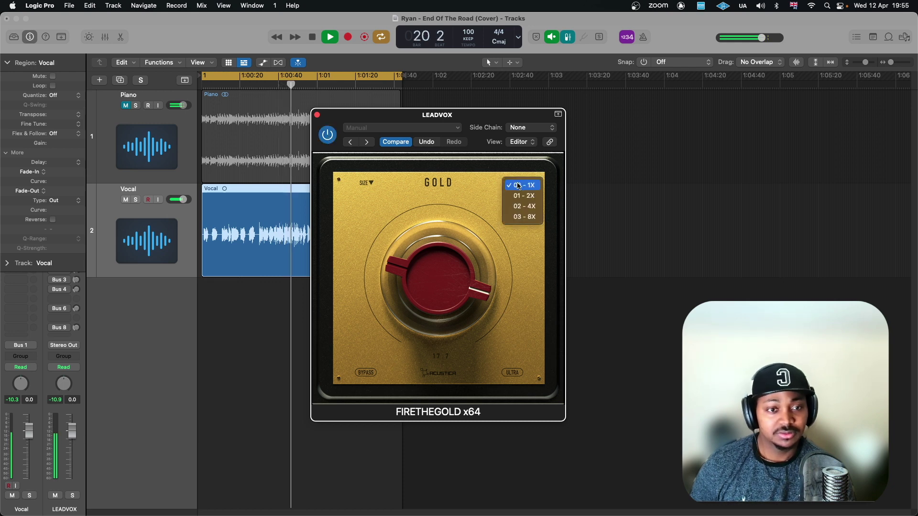
pyautogui.click(518, 207)
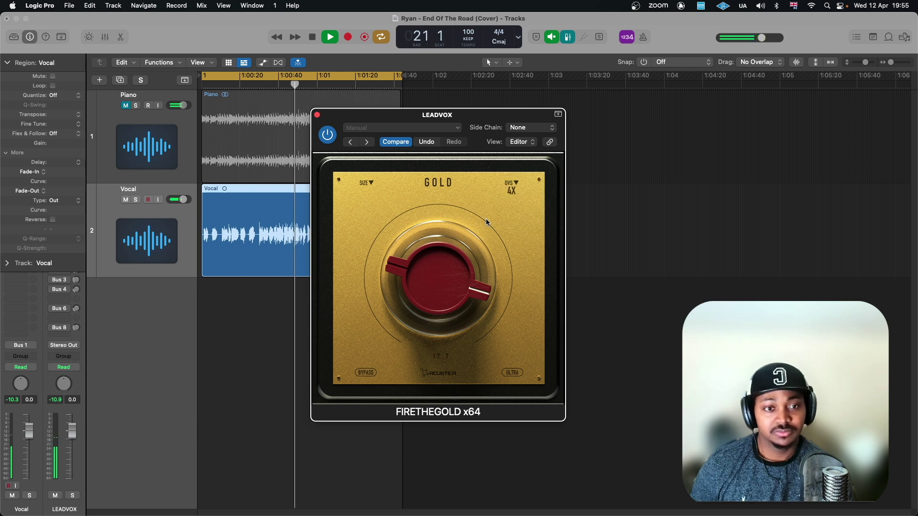
# Lower the GOLD drive to about 12.7.
pyautogui.scroll(3, 429, 273)
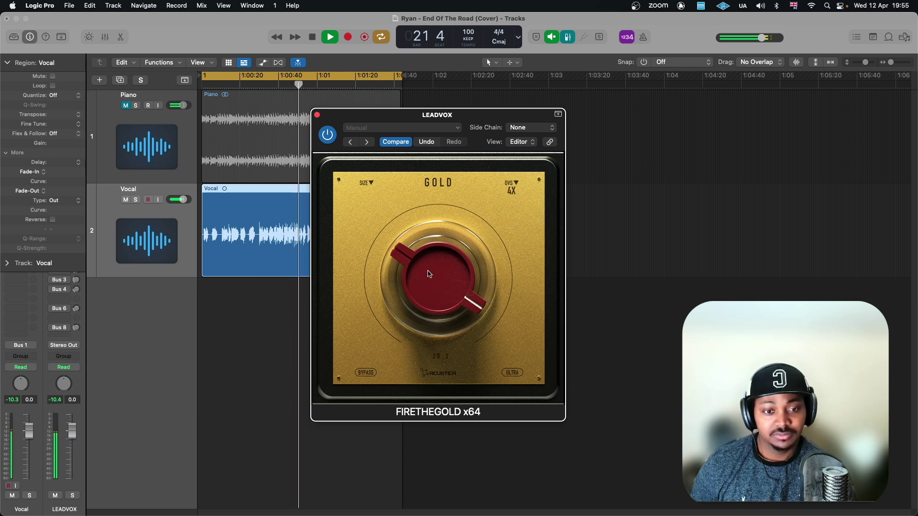
pyautogui.scroll(4, 429, 274)
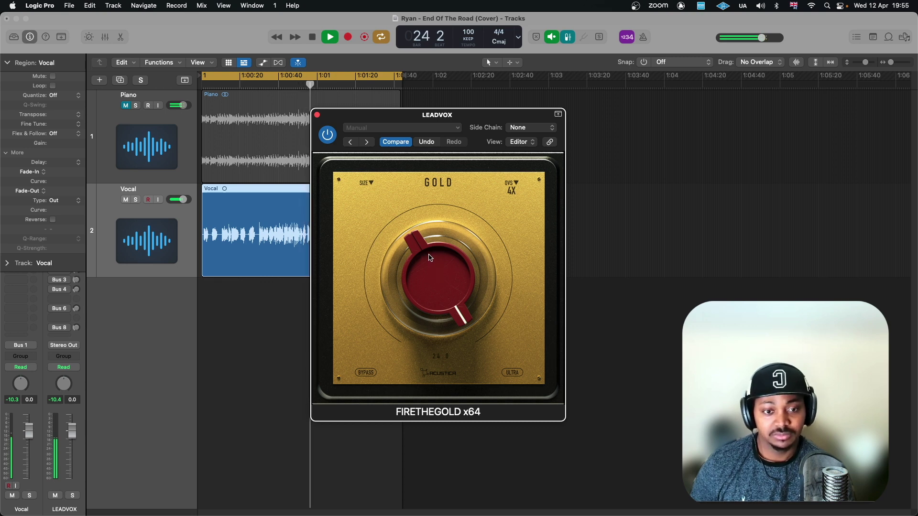
pyautogui.moveTo(428, 255); pyautogui.dragTo(429, 270)
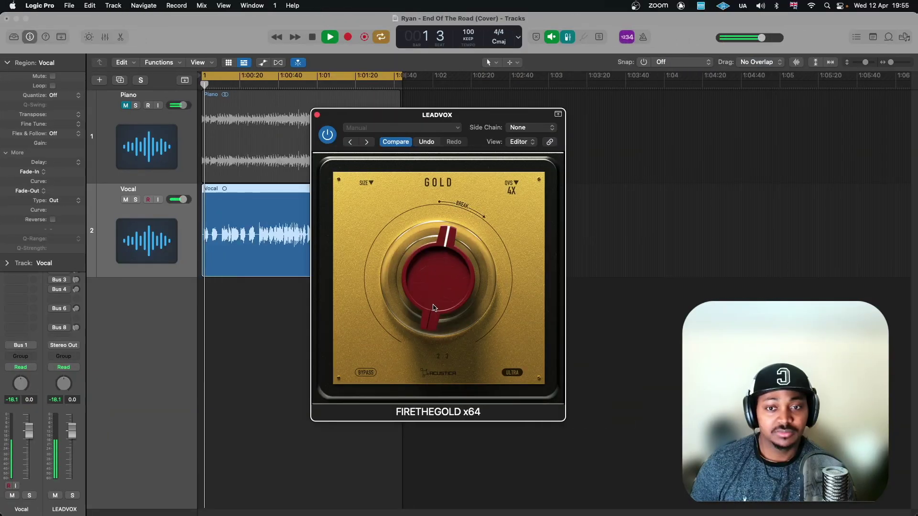
# With Ultra on, push the GOLD drive up, then back it down to about 13.9.
pyautogui.moveTo(431, 308); pyautogui.dragTo(423, 272)
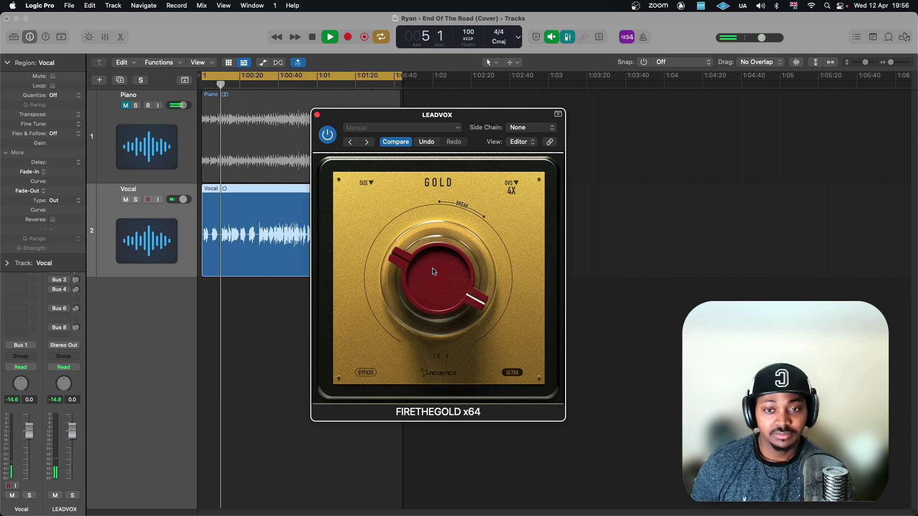
pyautogui.moveTo(433, 269); pyautogui.dragTo(435, 261)
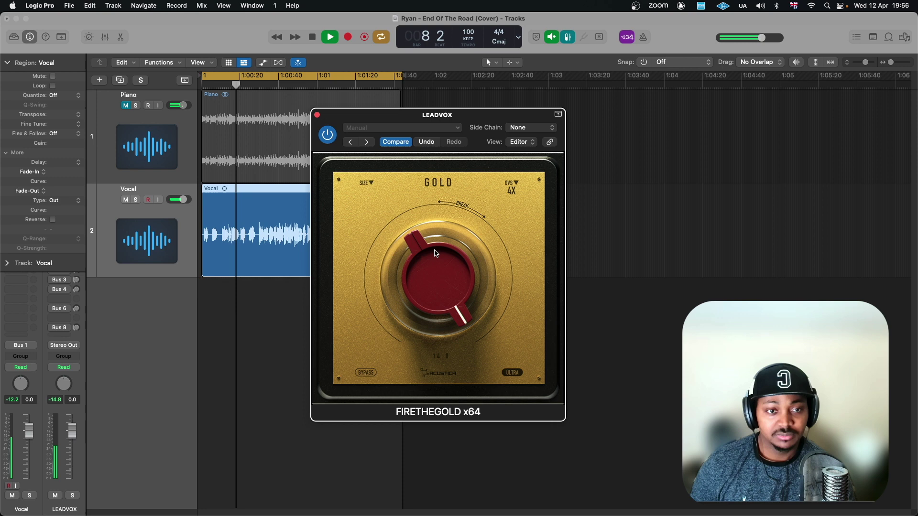
# Set FIRETHEGOLD oversampling to 8X and ease the GOLD drive down.
pyautogui.click(513, 189)
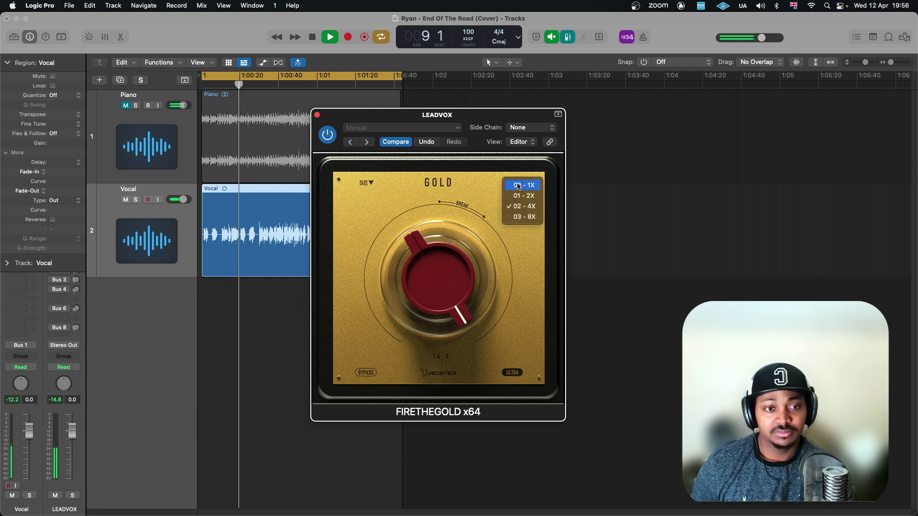
pyautogui.click(515, 218)
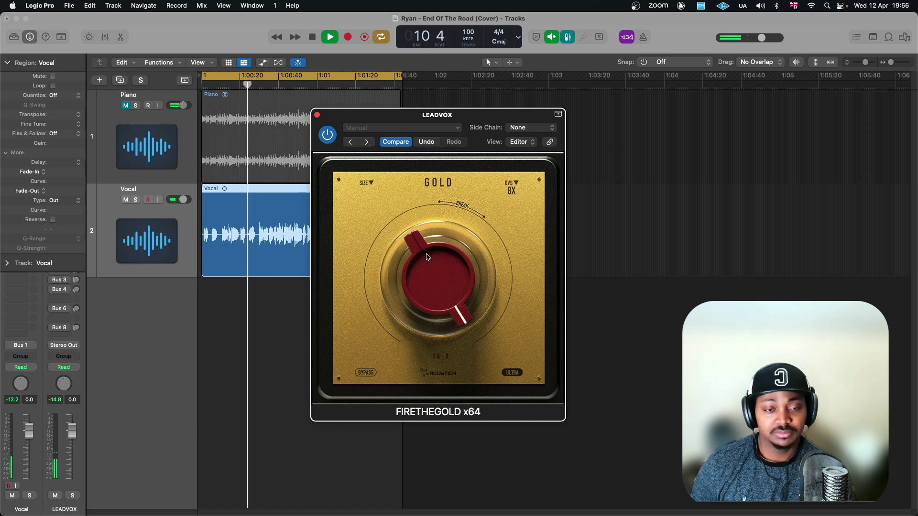
pyautogui.moveTo(427, 252); pyautogui.dragTo(428, 287)
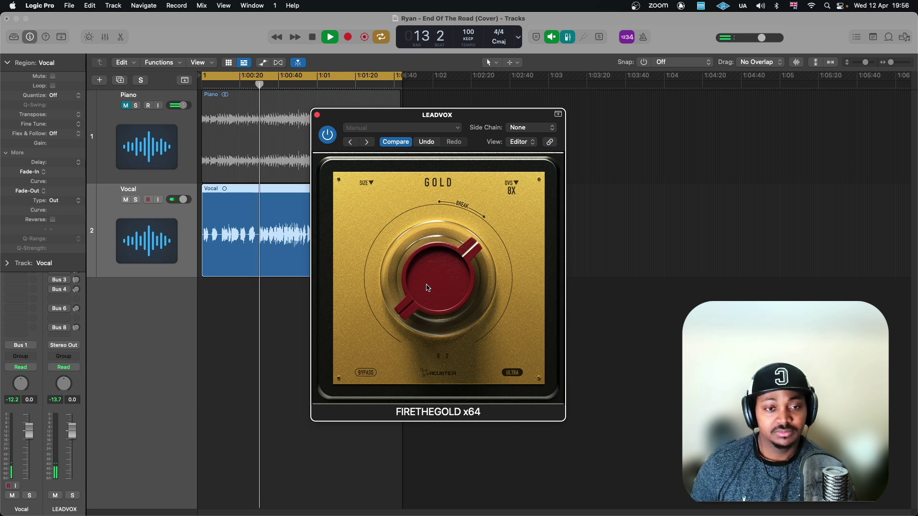
pyautogui.moveTo(427, 288); pyautogui.dragTo(436, 306)
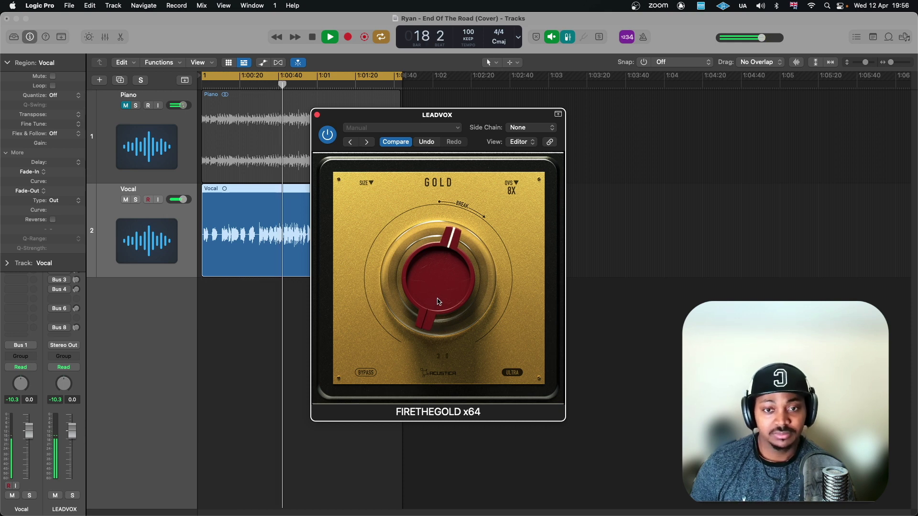
# Compare the bypassed sound, switch the preamp back on, and stop playback.
pyautogui.click(327, 138)
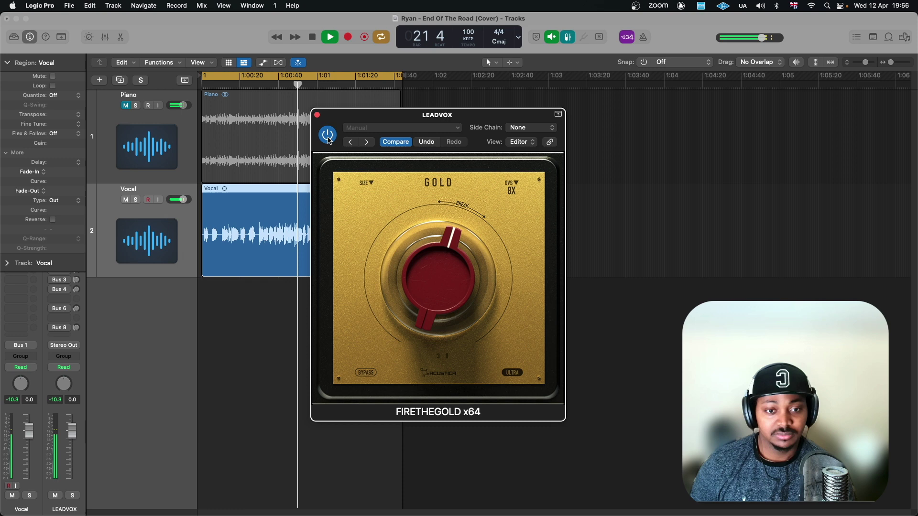
pyautogui.click(327, 136)
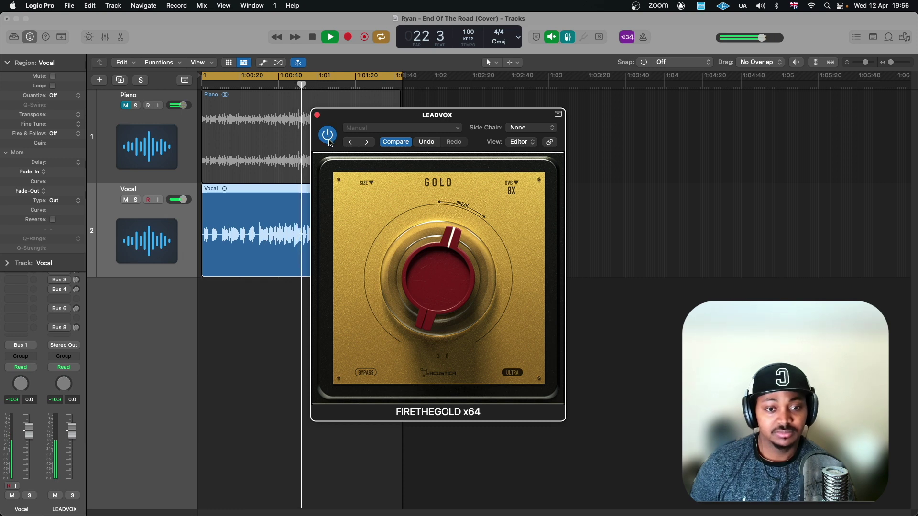
pyautogui.press('space')
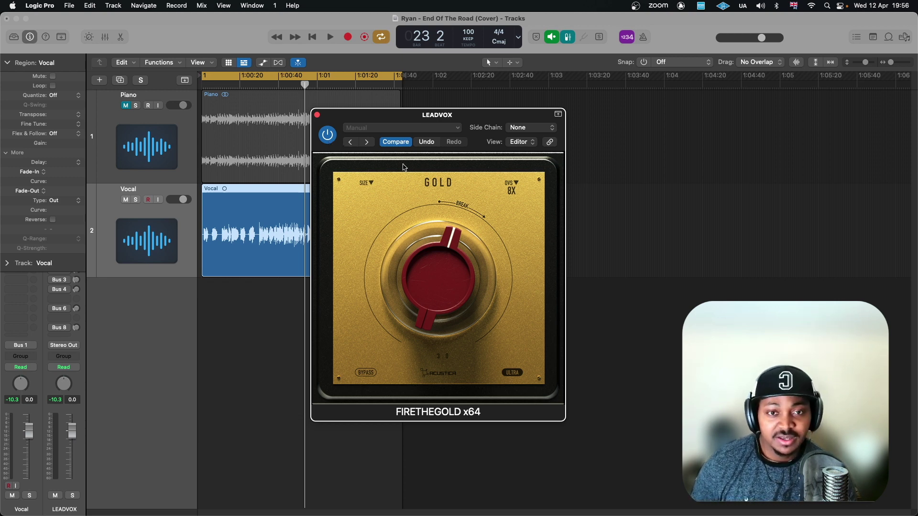
# Nudge the plugin window left and set the GOLD drive to 1.0, then 2.0.
pyautogui.moveTo(370, 120); pyautogui.dragTo(352, 113)
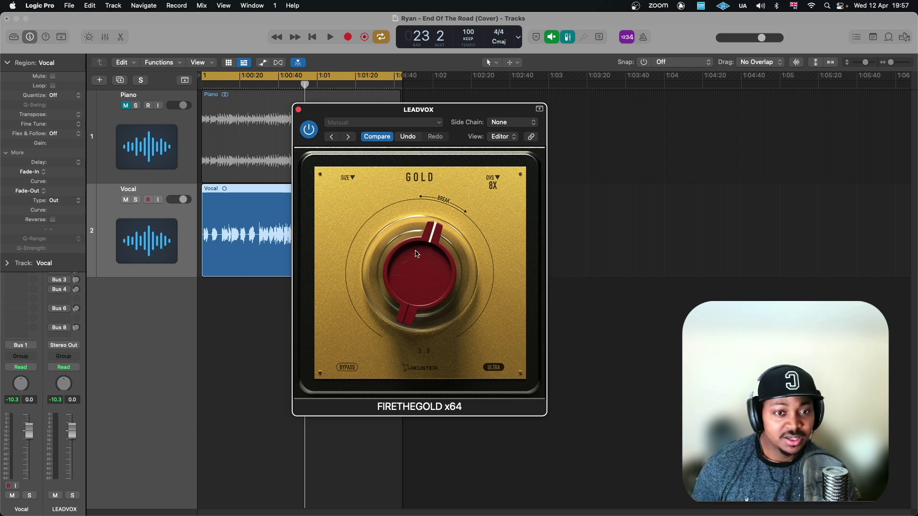
pyautogui.moveTo(416, 256); pyautogui.dragTo(414, 254)
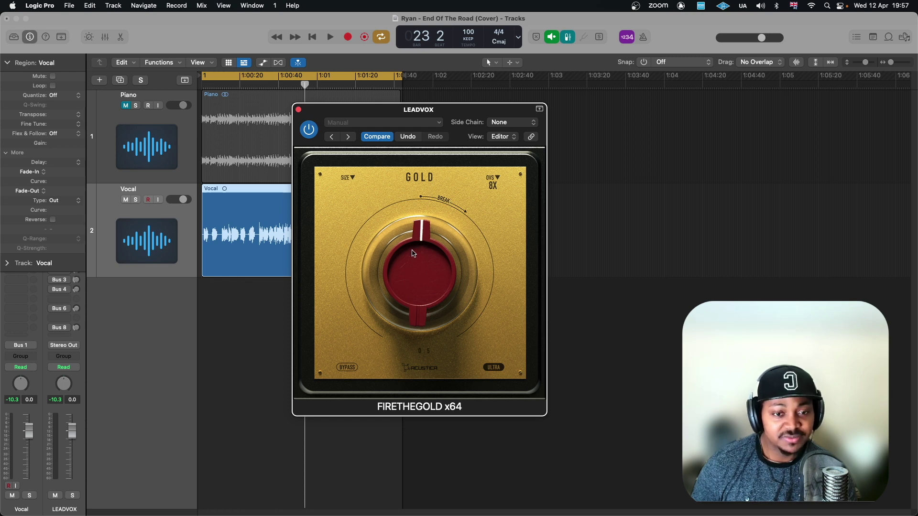
pyautogui.moveTo(413, 252); pyautogui.dragTo(413, 251)
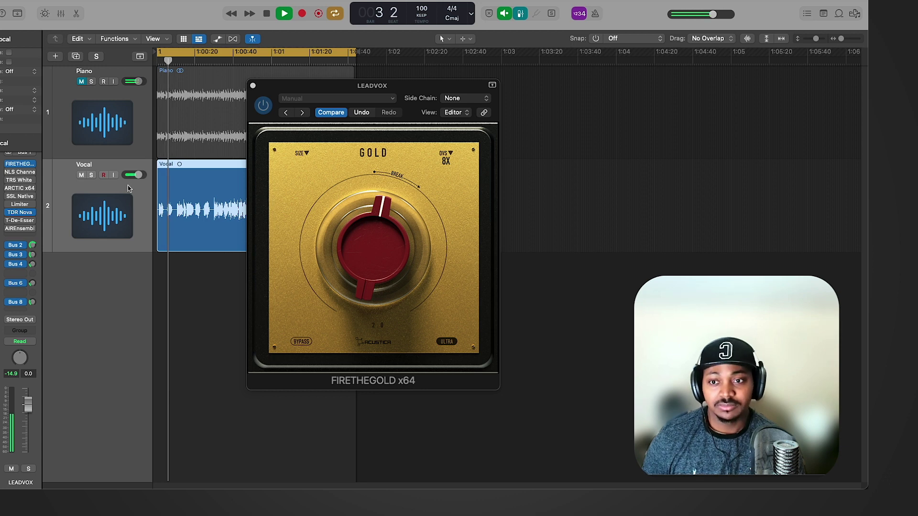
# Open the ARCTIC compressor on the Vocal chain and arrange both plugin windows.
pyautogui.moveTo(30, 182)
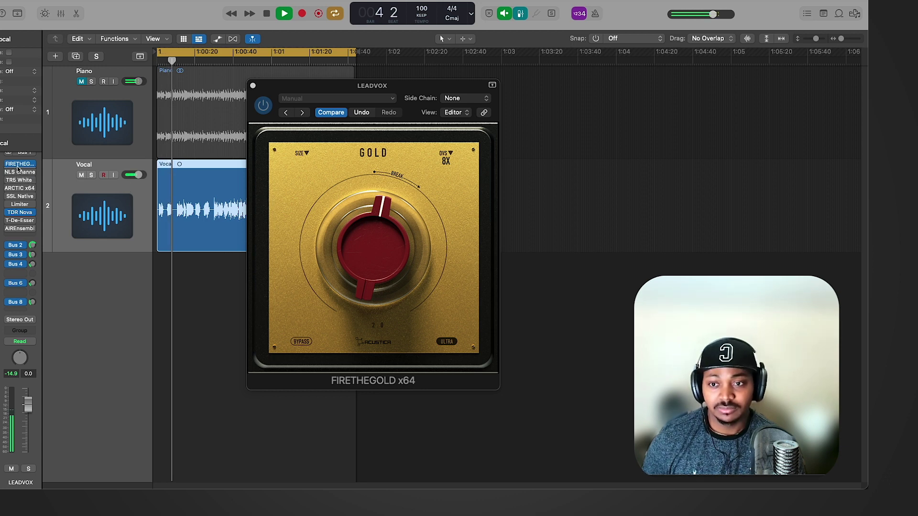
pyautogui.moveTo(18, 166)
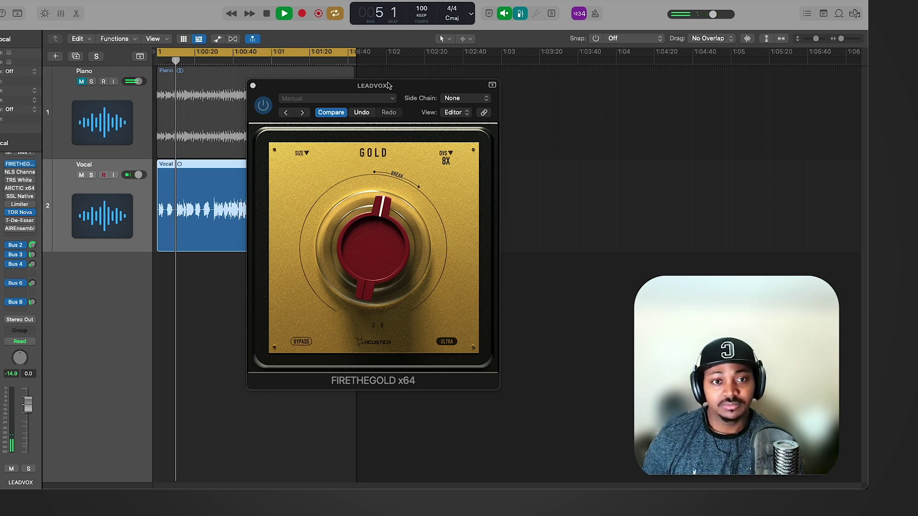
pyautogui.moveTo(388, 85); pyautogui.dragTo(330, 85)
pyautogui.moveTo(34, 221)
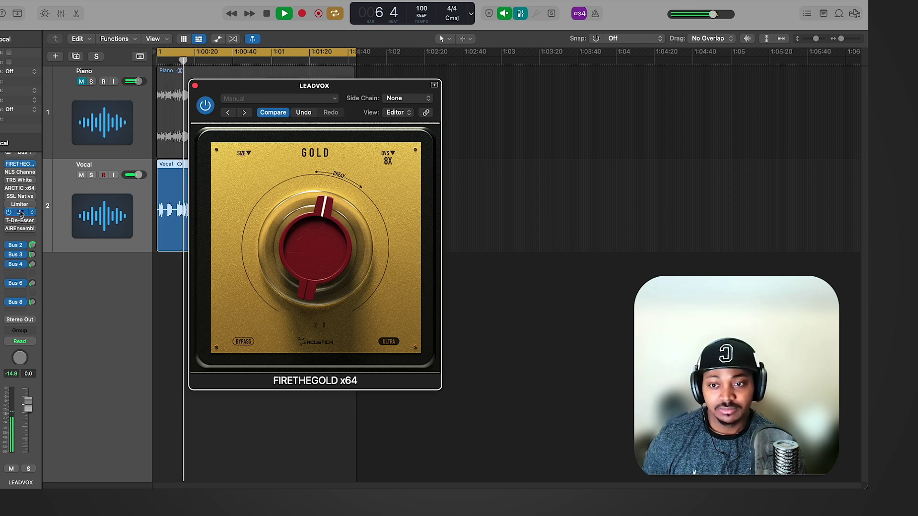
pyautogui.moveTo(20, 206)
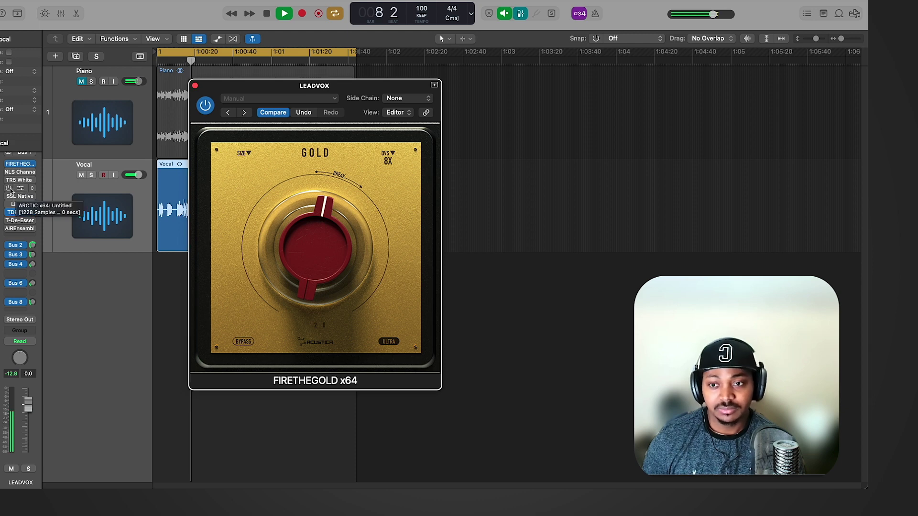
pyautogui.click(10, 188)
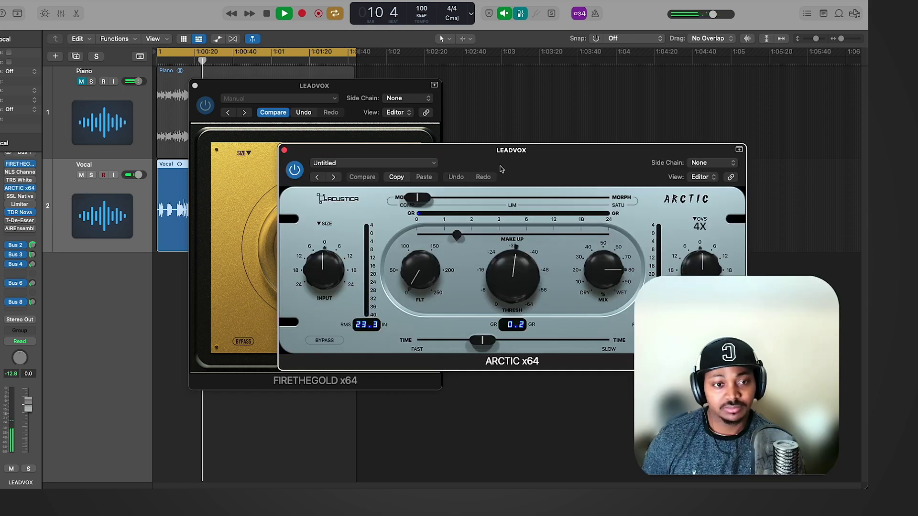
pyautogui.moveTo(518, 157); pyautogui.dragTo(265, 227)
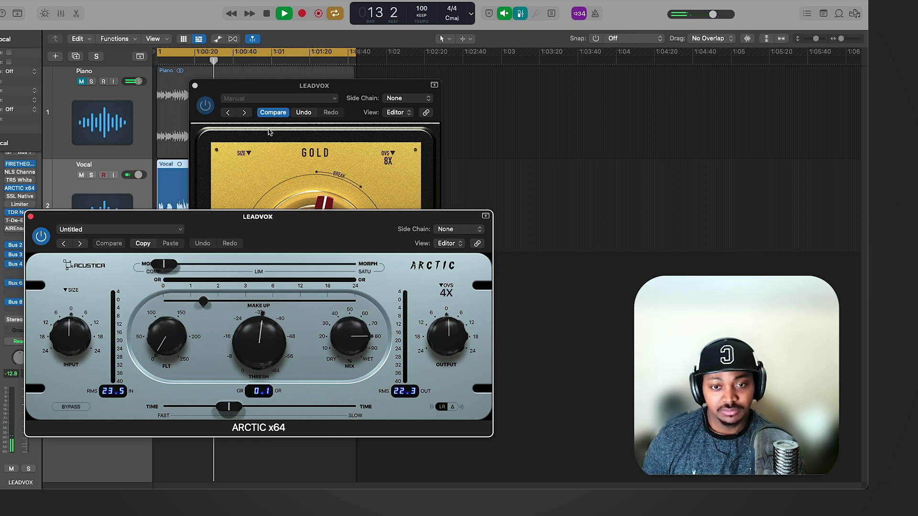
# Raise the GOLD drive slightly, bypass FIRETHEGOLD to compare, and close ARCTIC.
pyautogui.click(267, 91)
pyautogui.moveTo(300, 257); pyautogui.dragTo(299, 249)
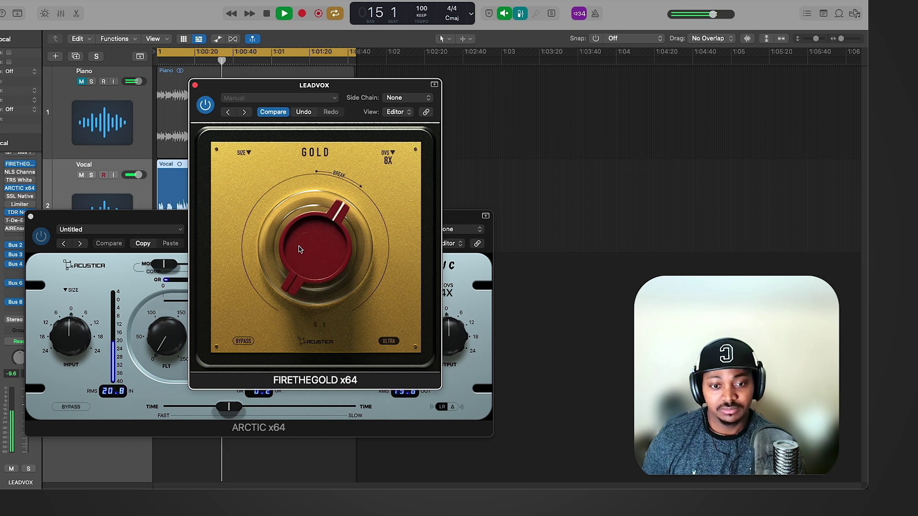
pyautogui.click(205, 107)
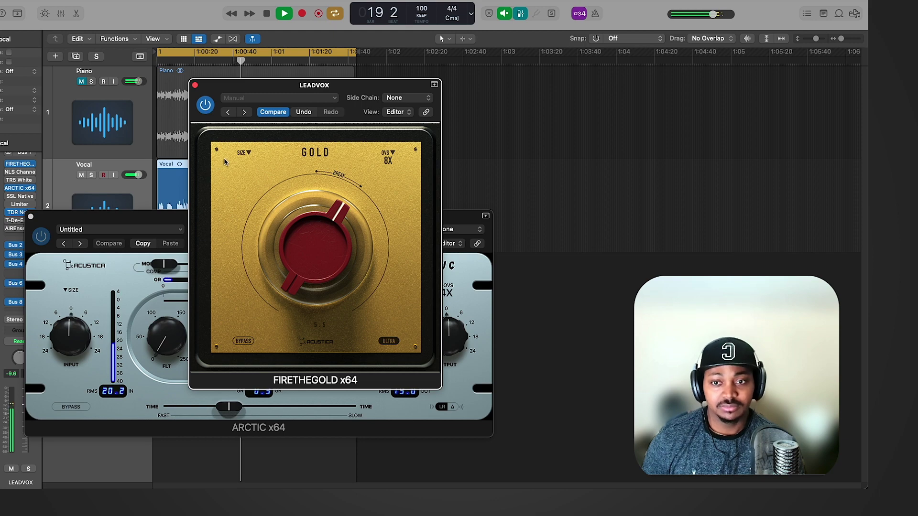
pyautogui.click(31, 216)
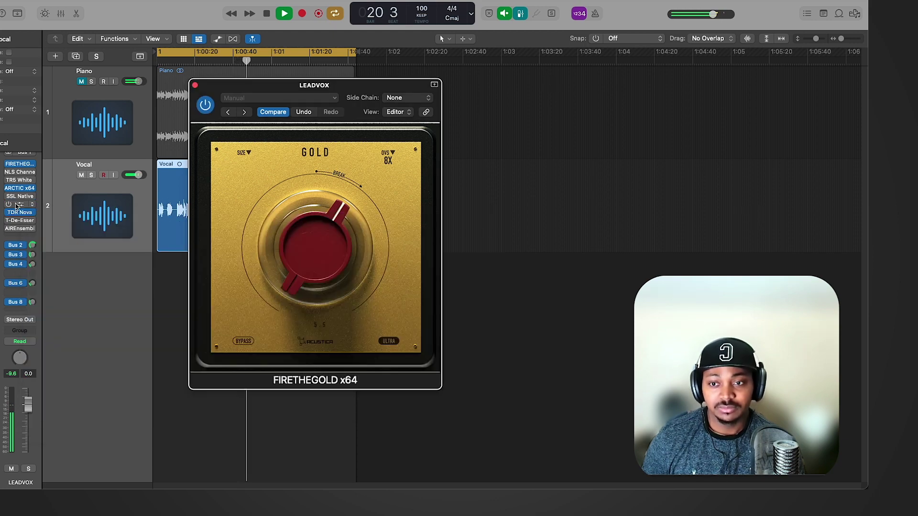
# Re-enable the Vocal chain's Limiter and A/B FIRETHEGOLD, leaving it switched on.
pyautogui.click(9, 204)
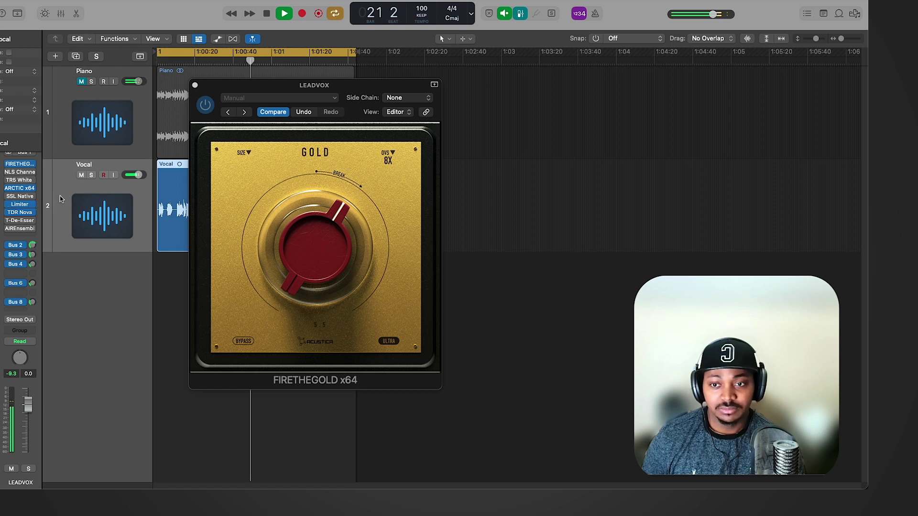
pyautogui.click(205, 106)
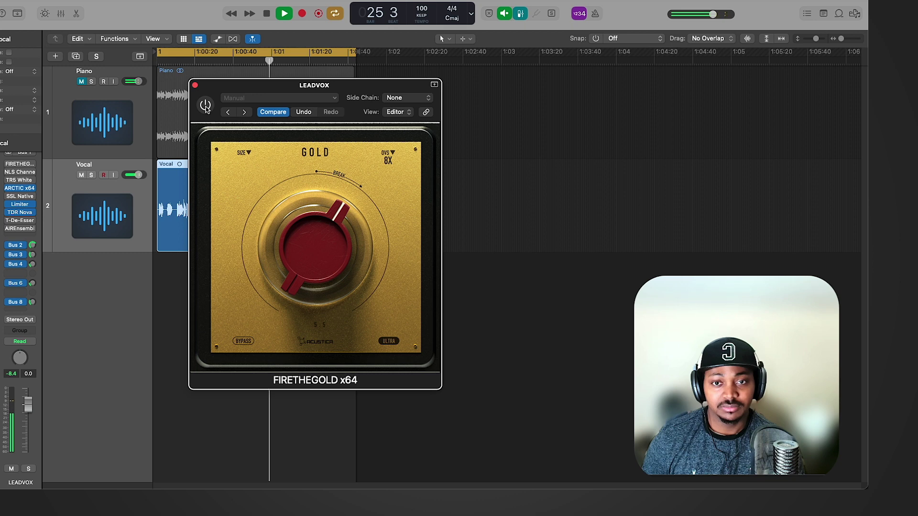
pyautogui.click(206, 105)
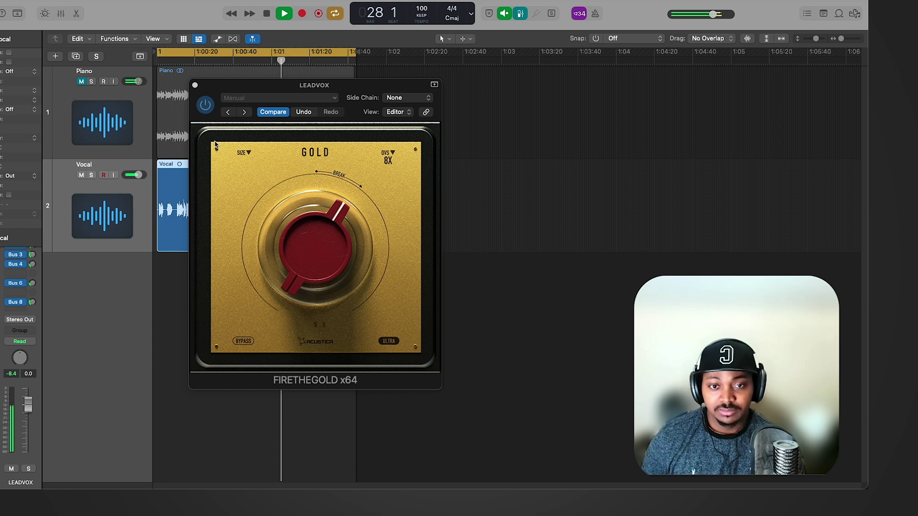
pyautogui.click(205, 105)
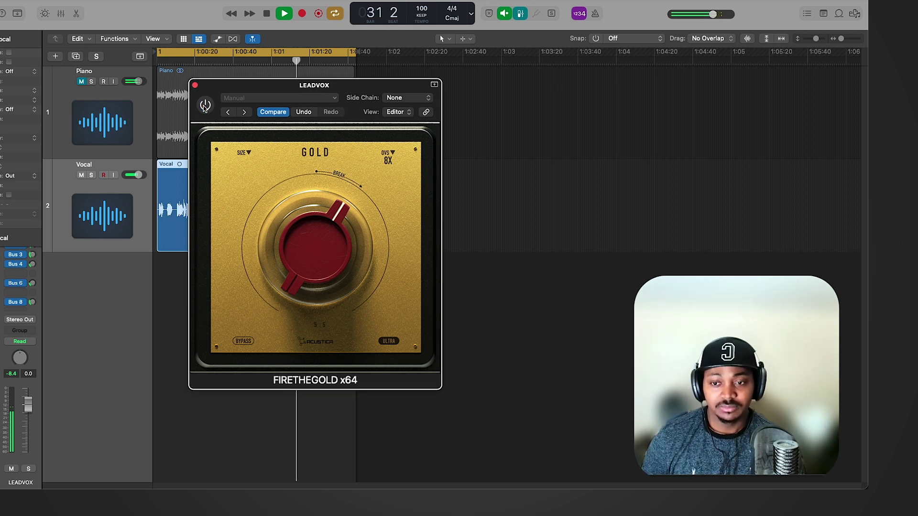
pyautogui.click(204, 106)
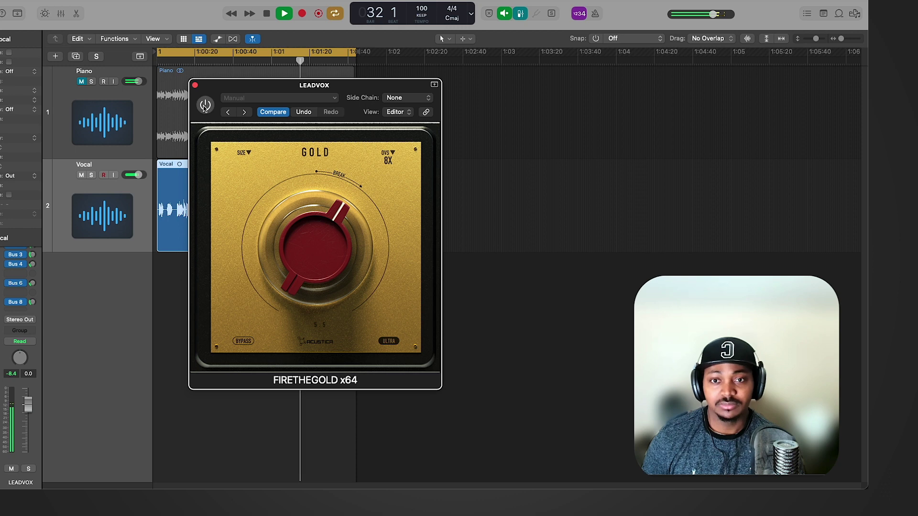
# Close the FIRETHEGOLD window, select Piano then Vocal, and stop playback.
pyautogui.click(195, 85)
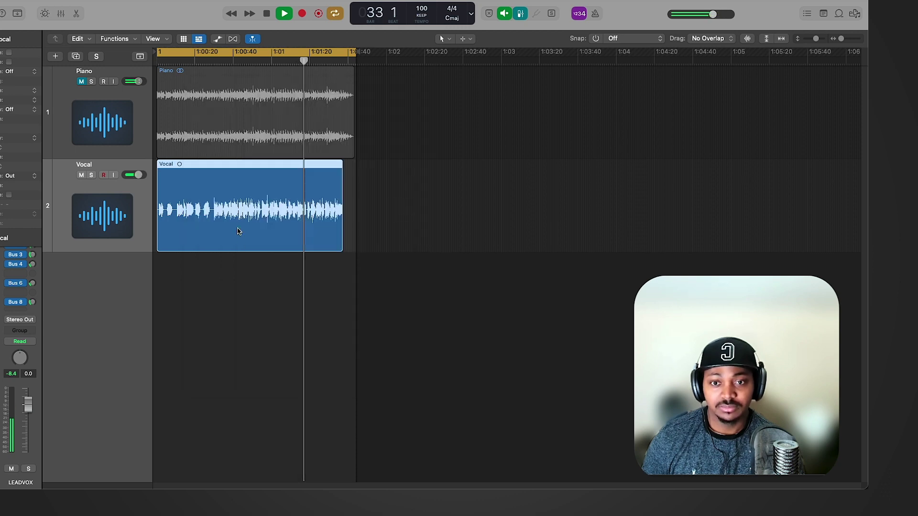
pyautogui.click(82, 105)
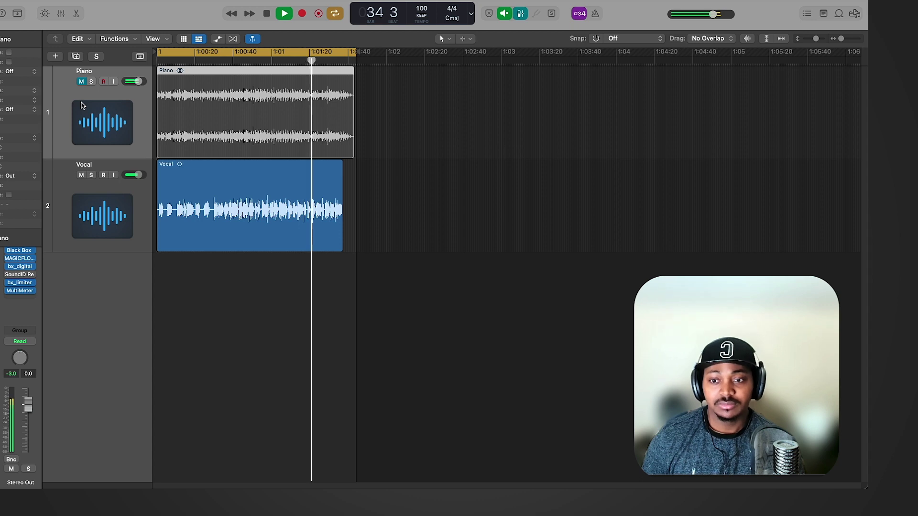
pyautogui.click(95, 192)
pyautogui.press('space')
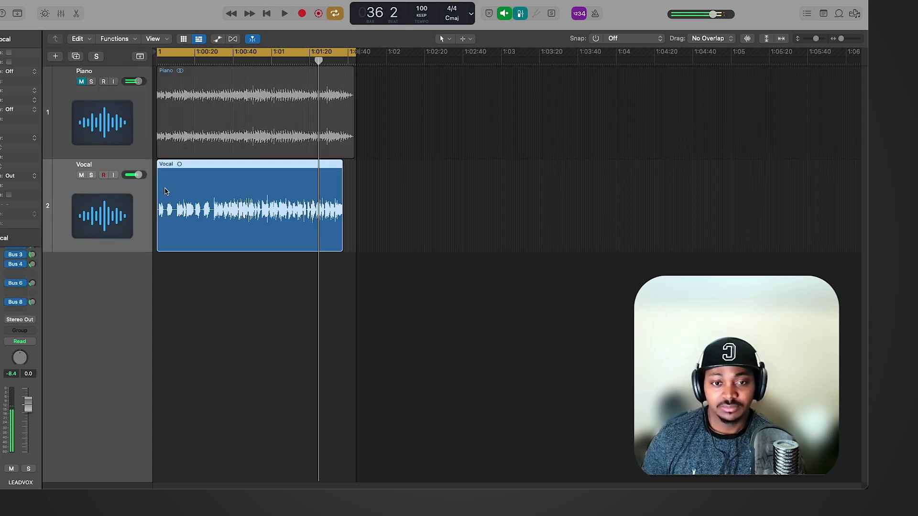